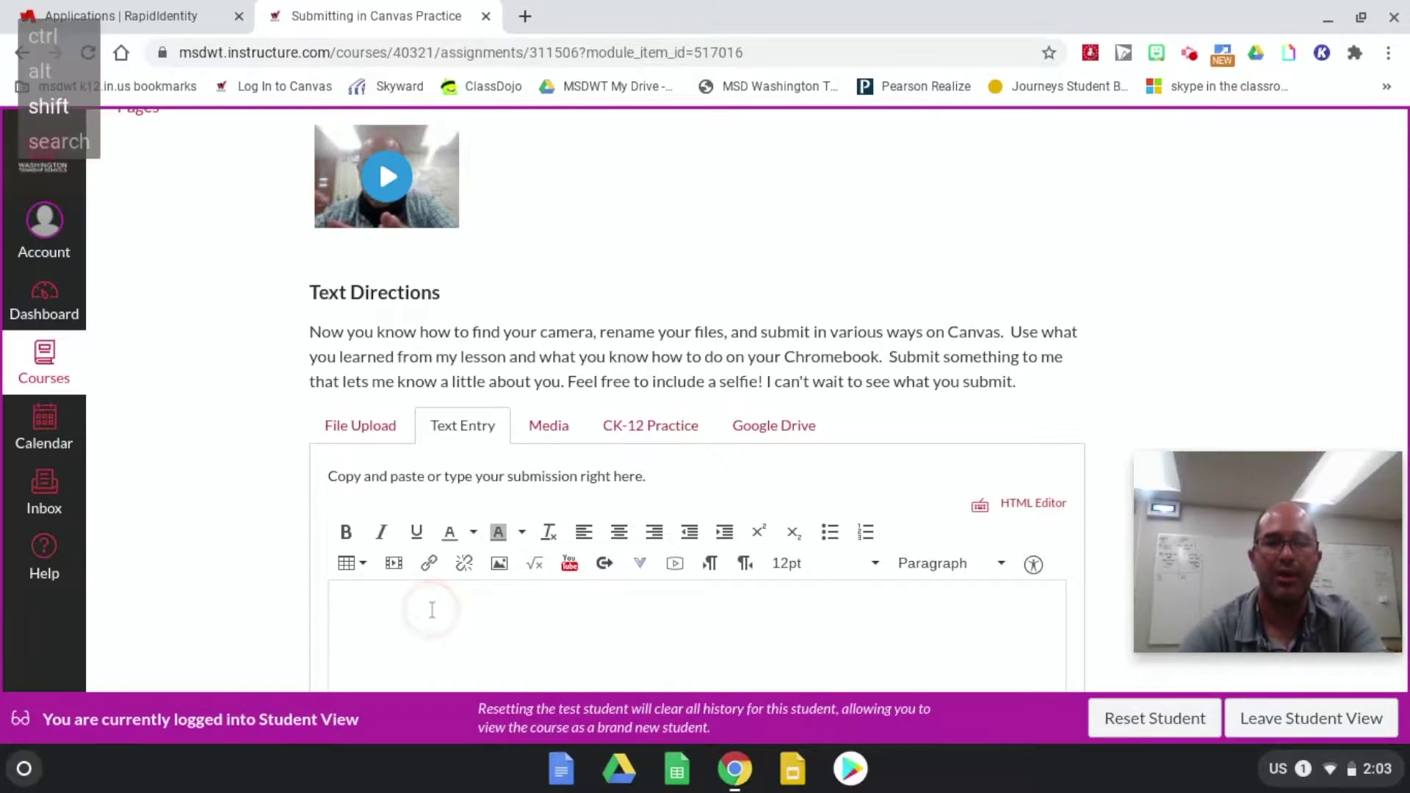
pyautogui.write('This is an example of spell chec')
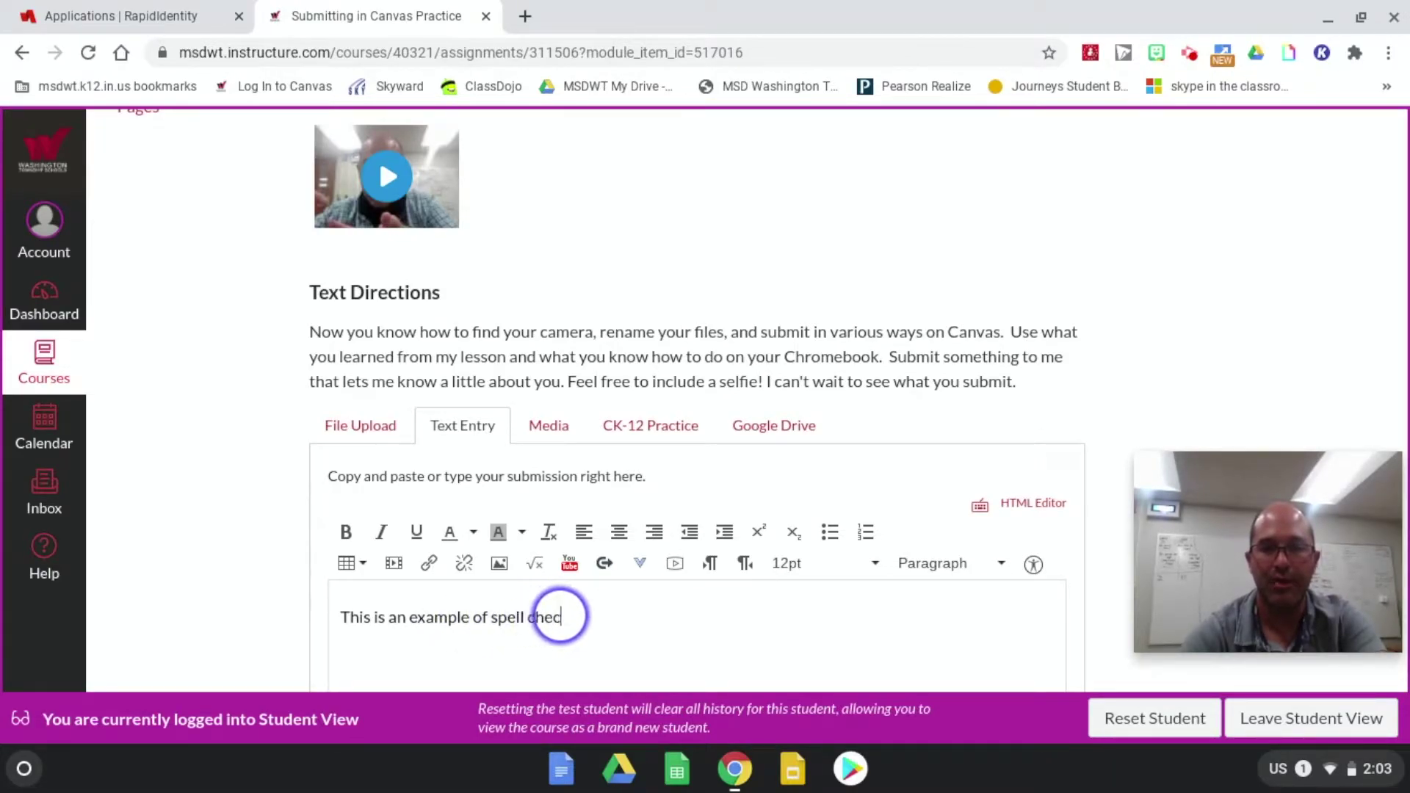
pyautogui.write('c on the Chromebook.')
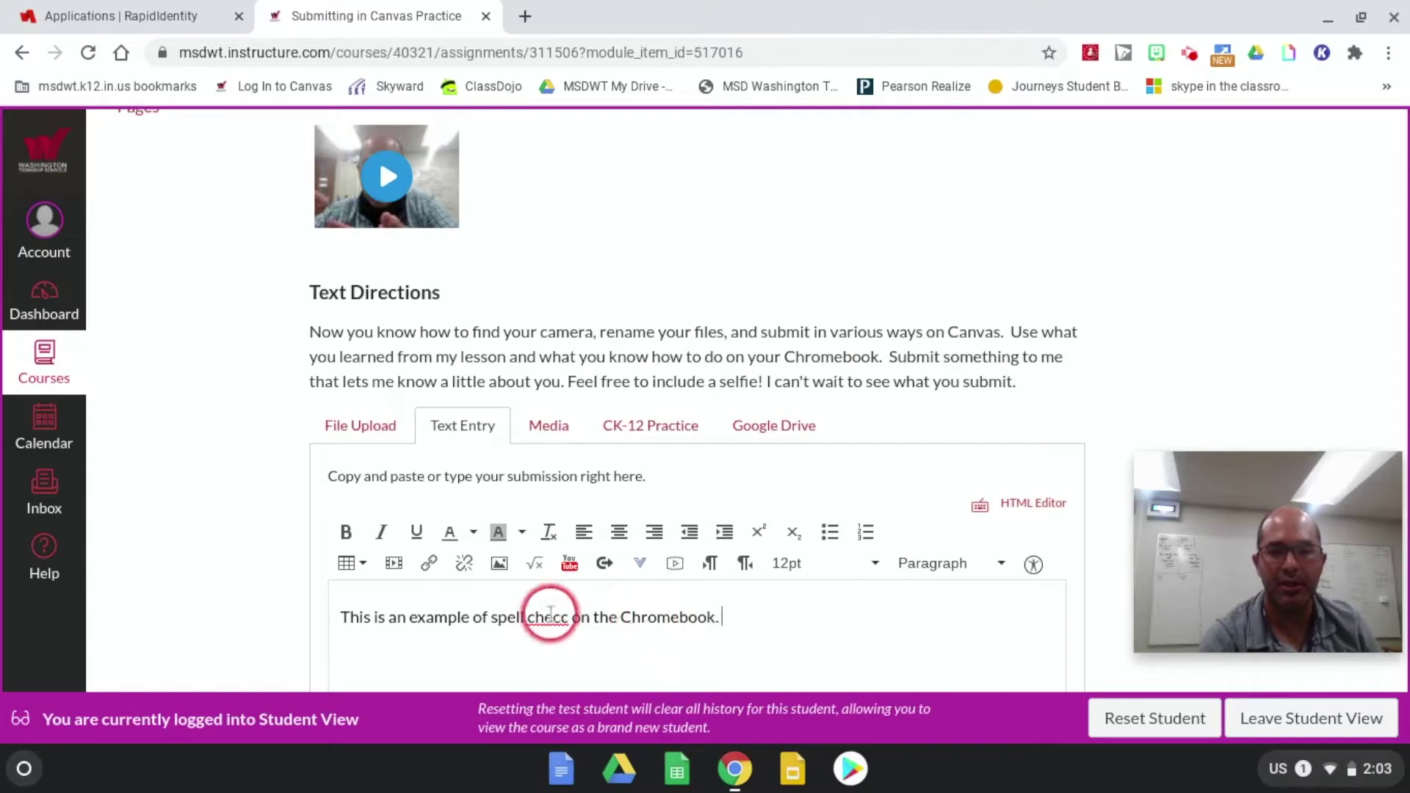
# Step: Place the caret on the misspelled 'checc' in 'This is an example of spell checc on the Chromebook.'
pyautogui.click(548, 619)
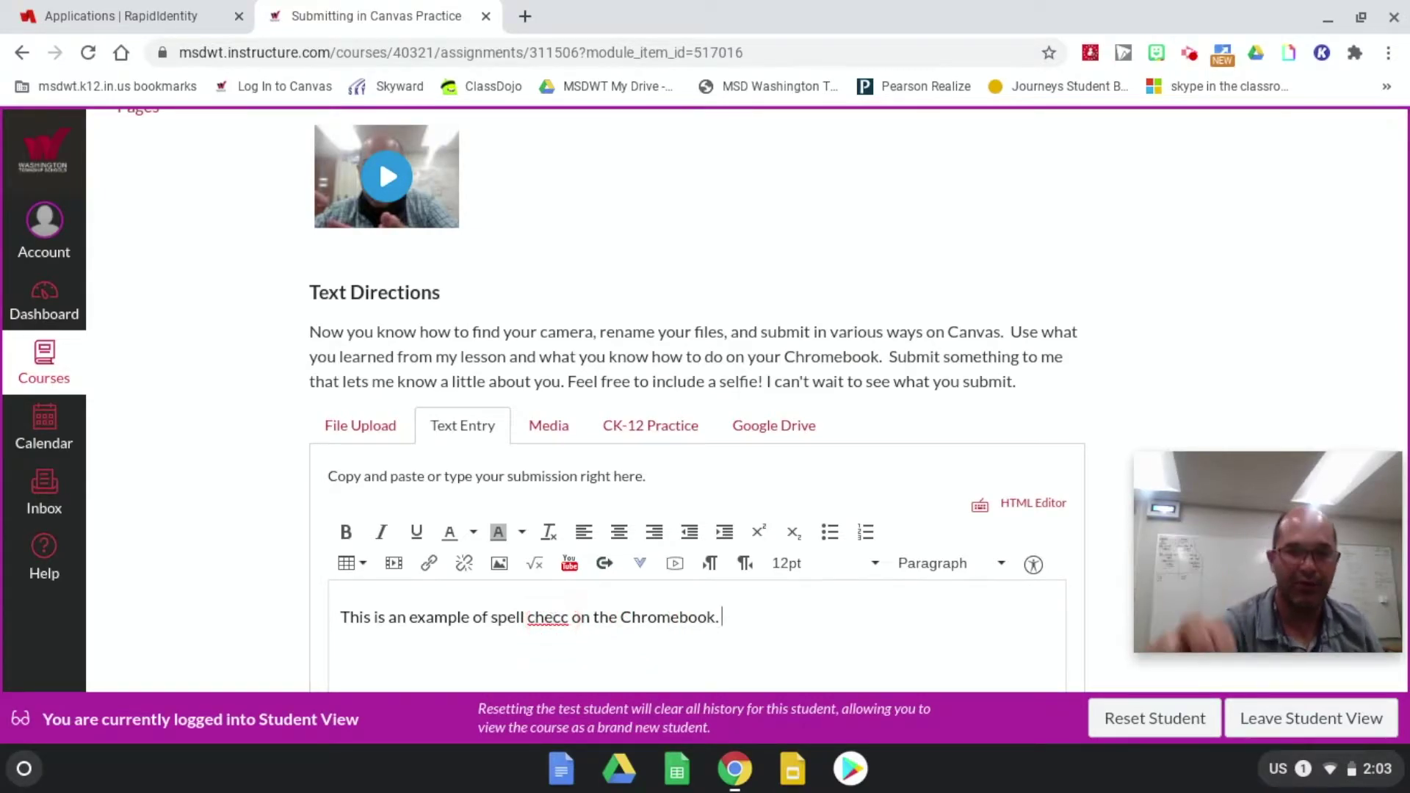
# Step: Replace 'checc' with the spell-check suggestion 'check' from the right-click menu
pyautogui.rightClick(547, 618)
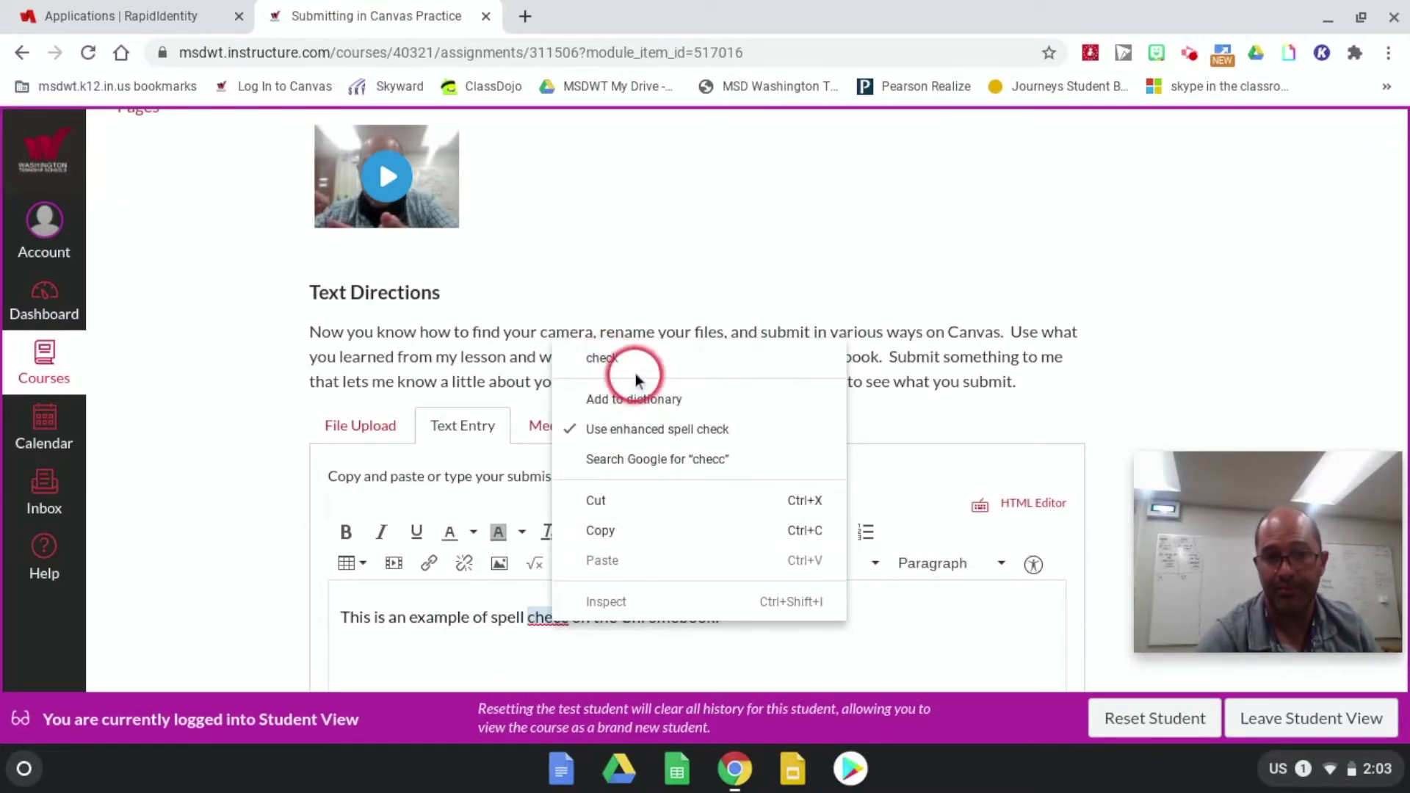
pyautogui.click(636, 370)
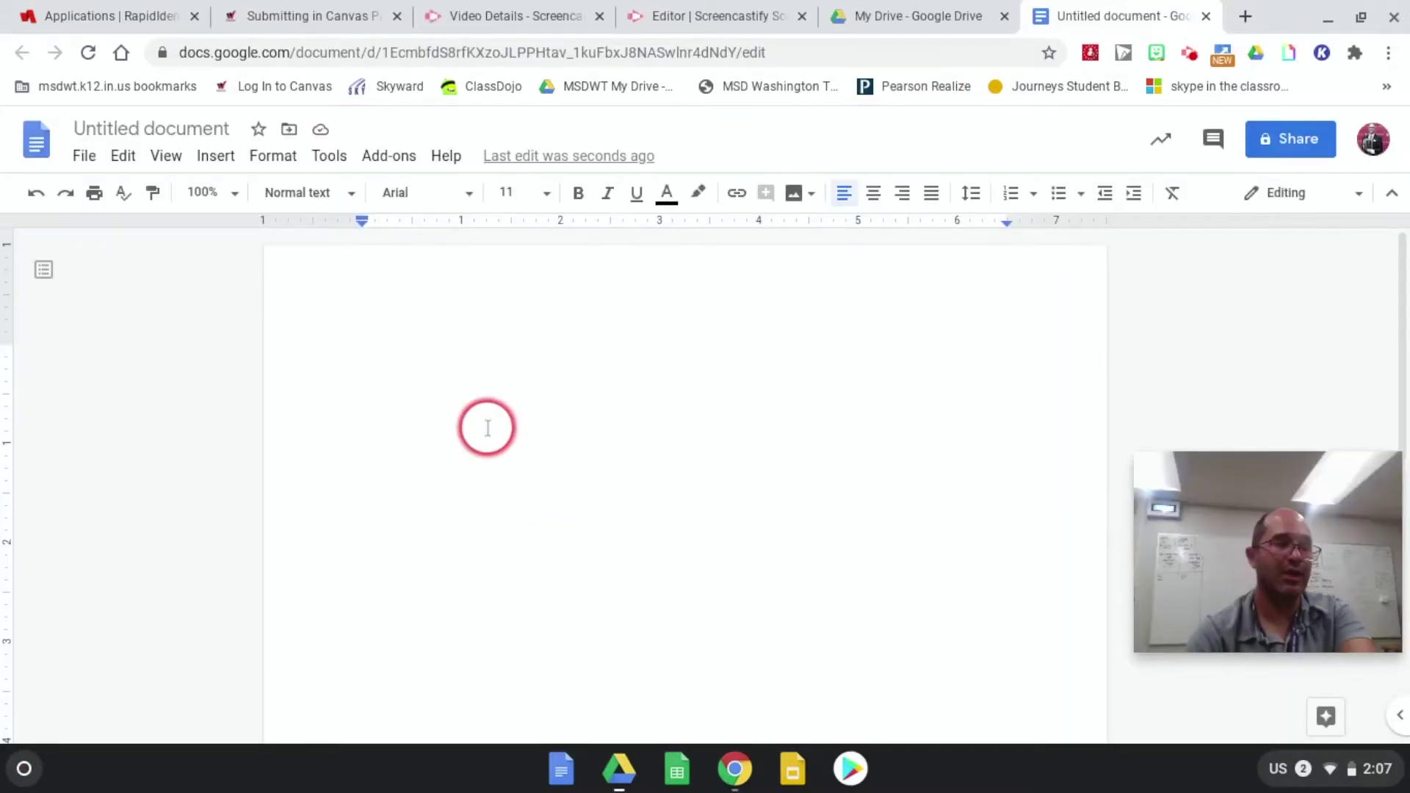
# Step: Write 'This is Spel check on Google Docs.' in the blank doc, leaving 'Spel' misspelled
pyautogui.click(486, 427)
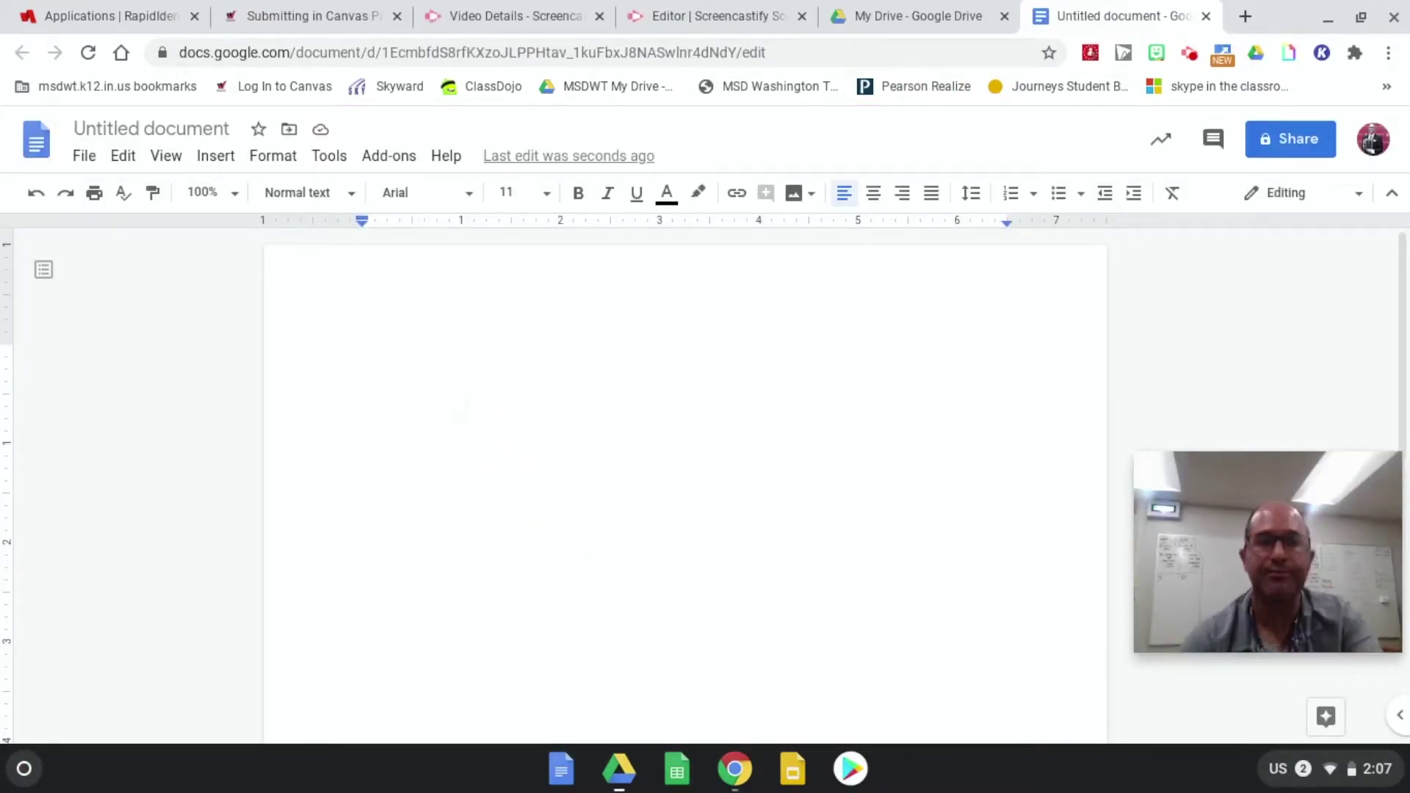
pyautogui.press('shift')
pyautogui.write('This is Spel check on the Google Docs')
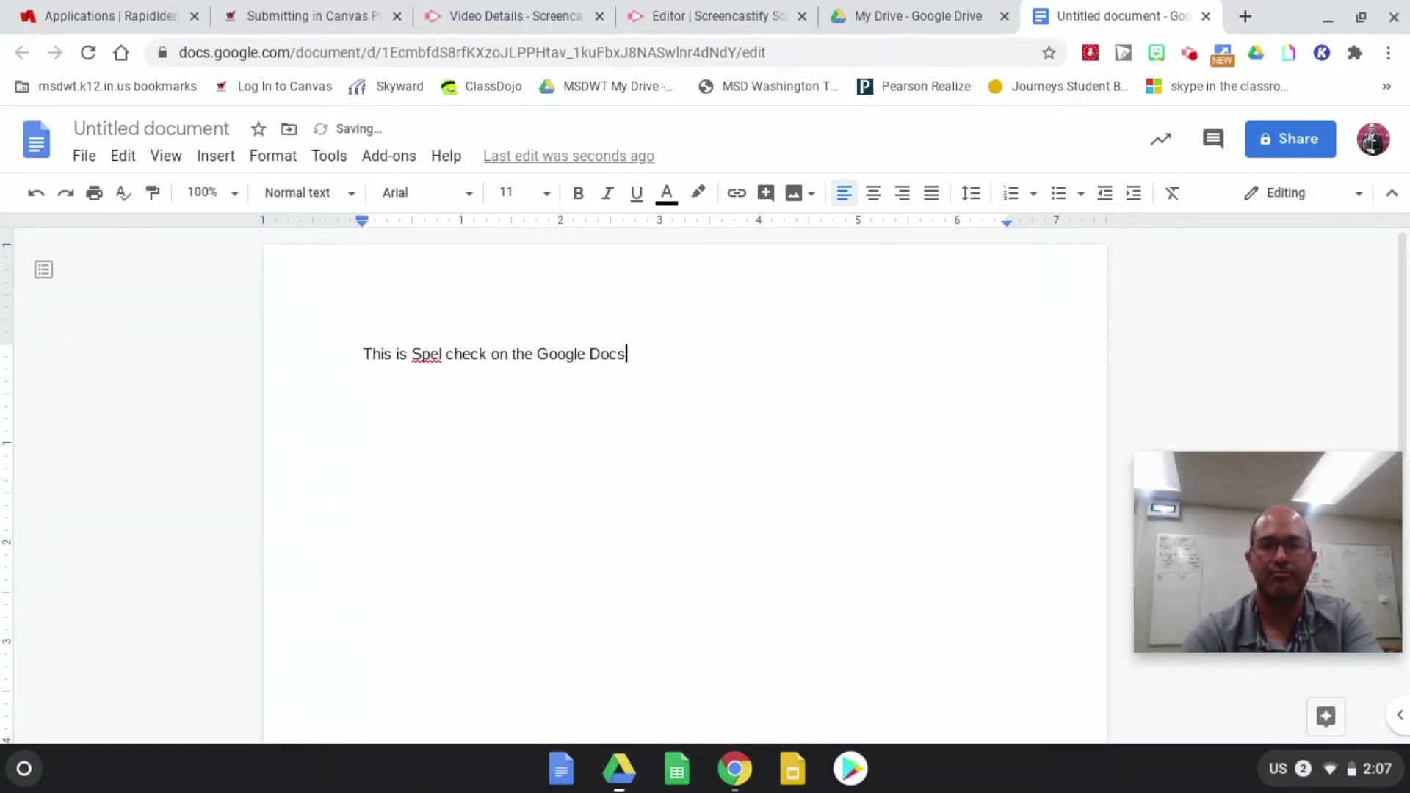
pyautogui.write('.')
pyautogui.press('BackSpace')
pyautogui.press('BackSpace')
pyautogui.press('BackSpace')
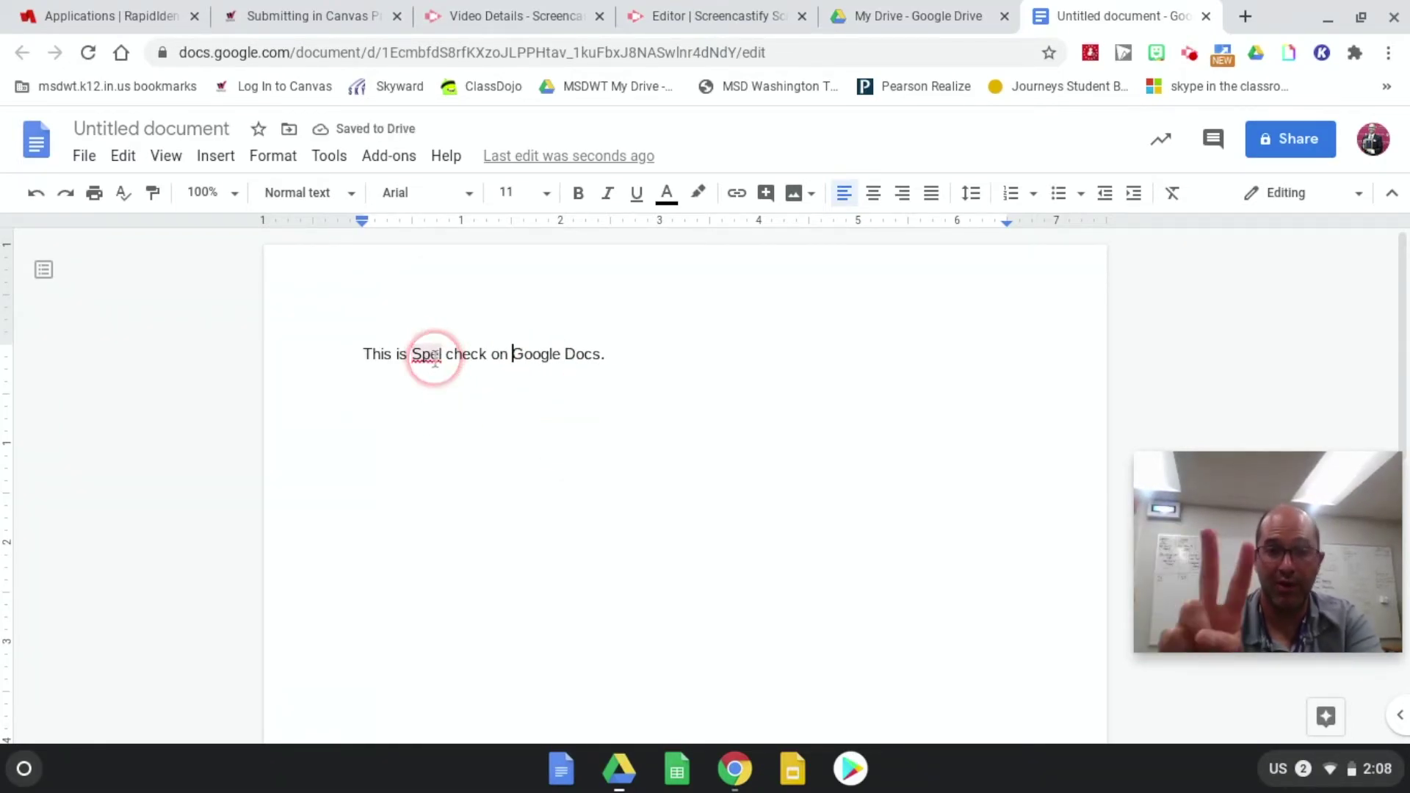
pyautogui.rightClick(430, 356)
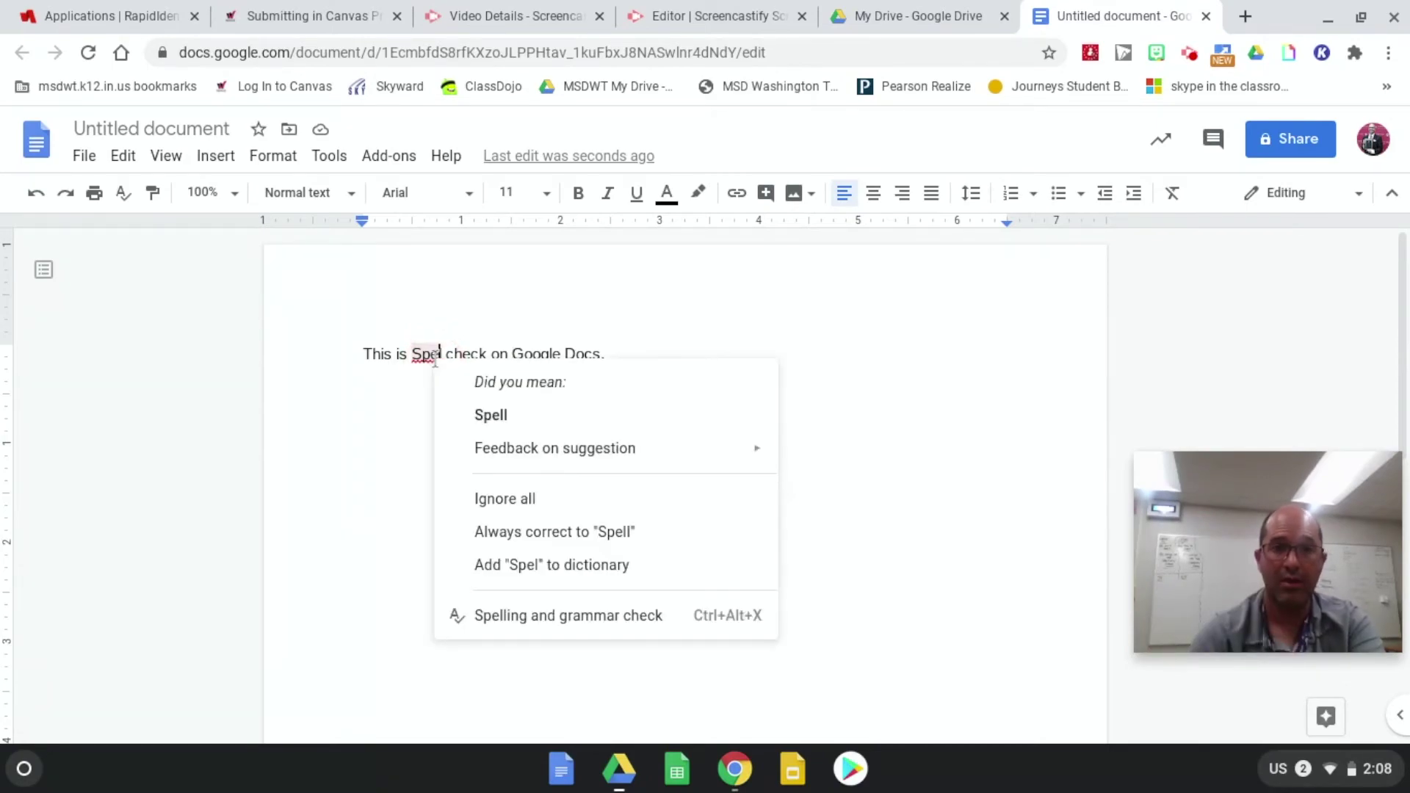
# Step: Accept the suggestion 'Spell' for 'Spel', then change its capital S to lowercase
pyautogui.click(486, 415)
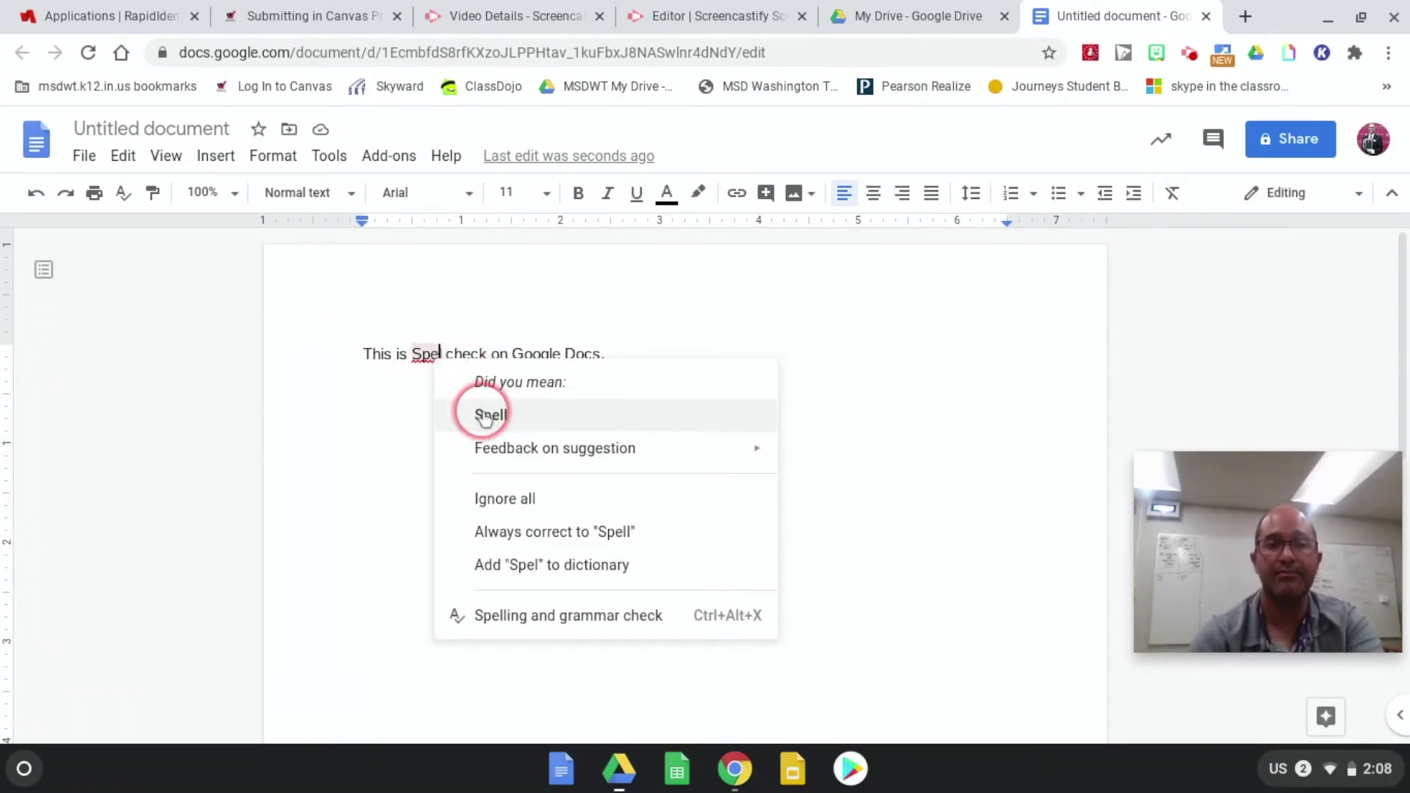
pyautogui.click(485, 416)
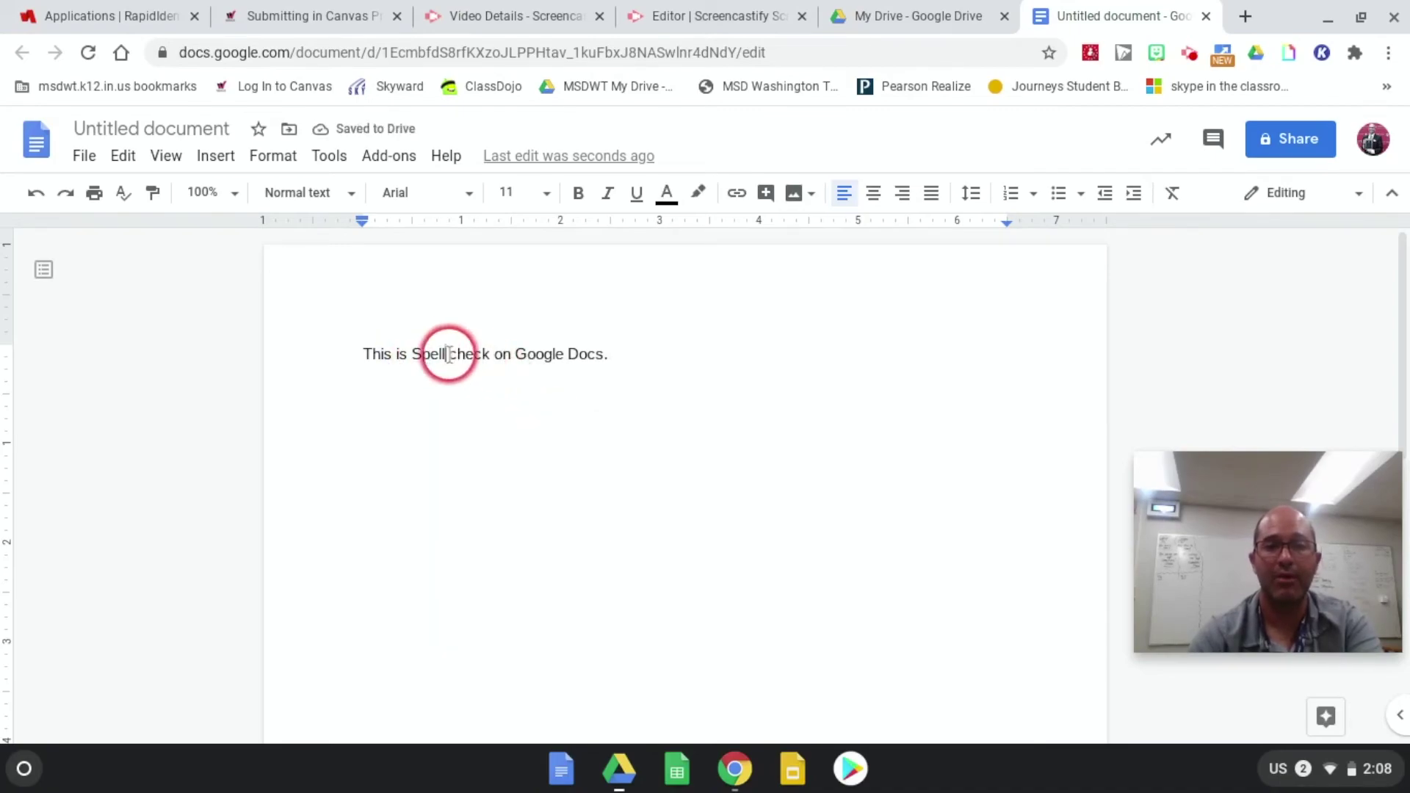
pyautogui.press('BackSpace')
pyautogui.write('s')
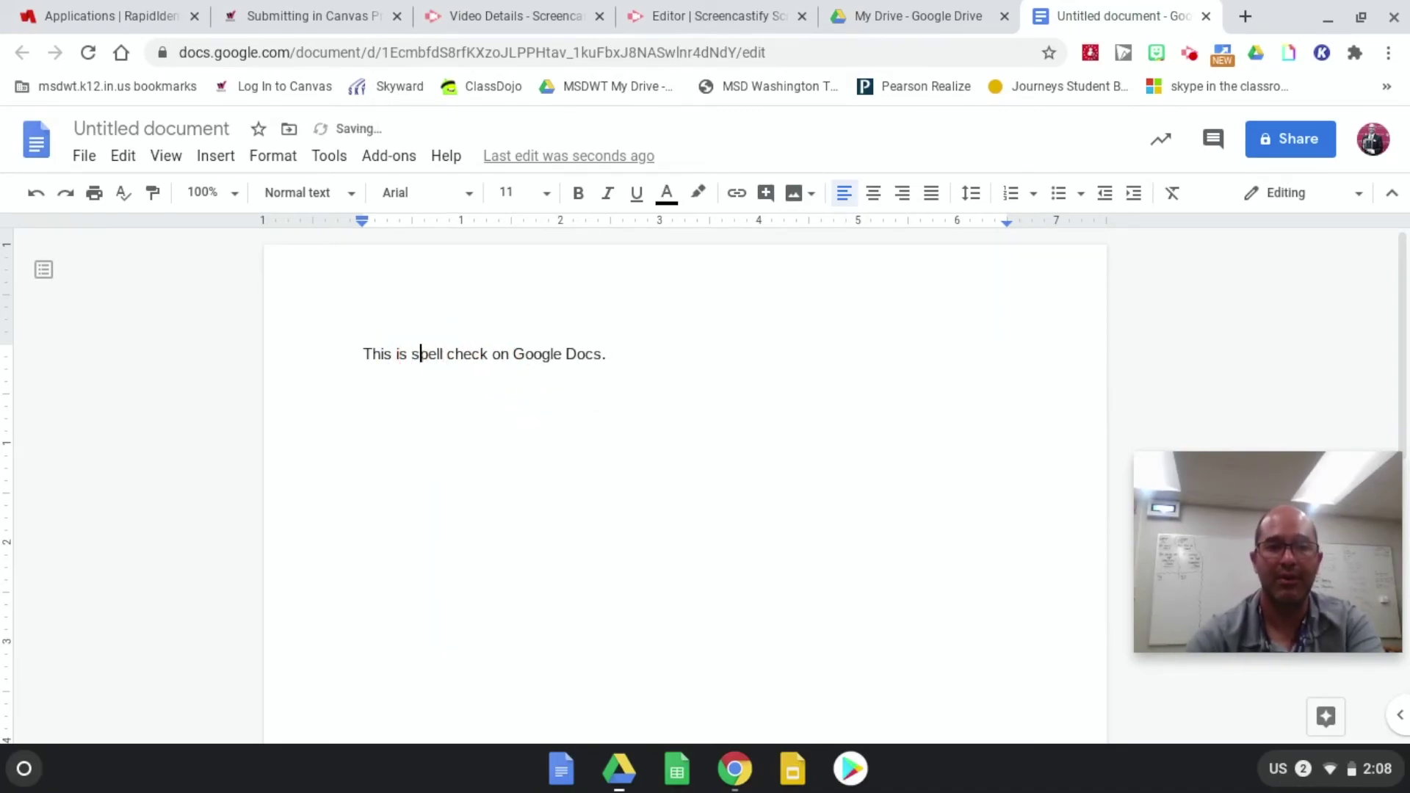
pyautogui.click(513, 354)
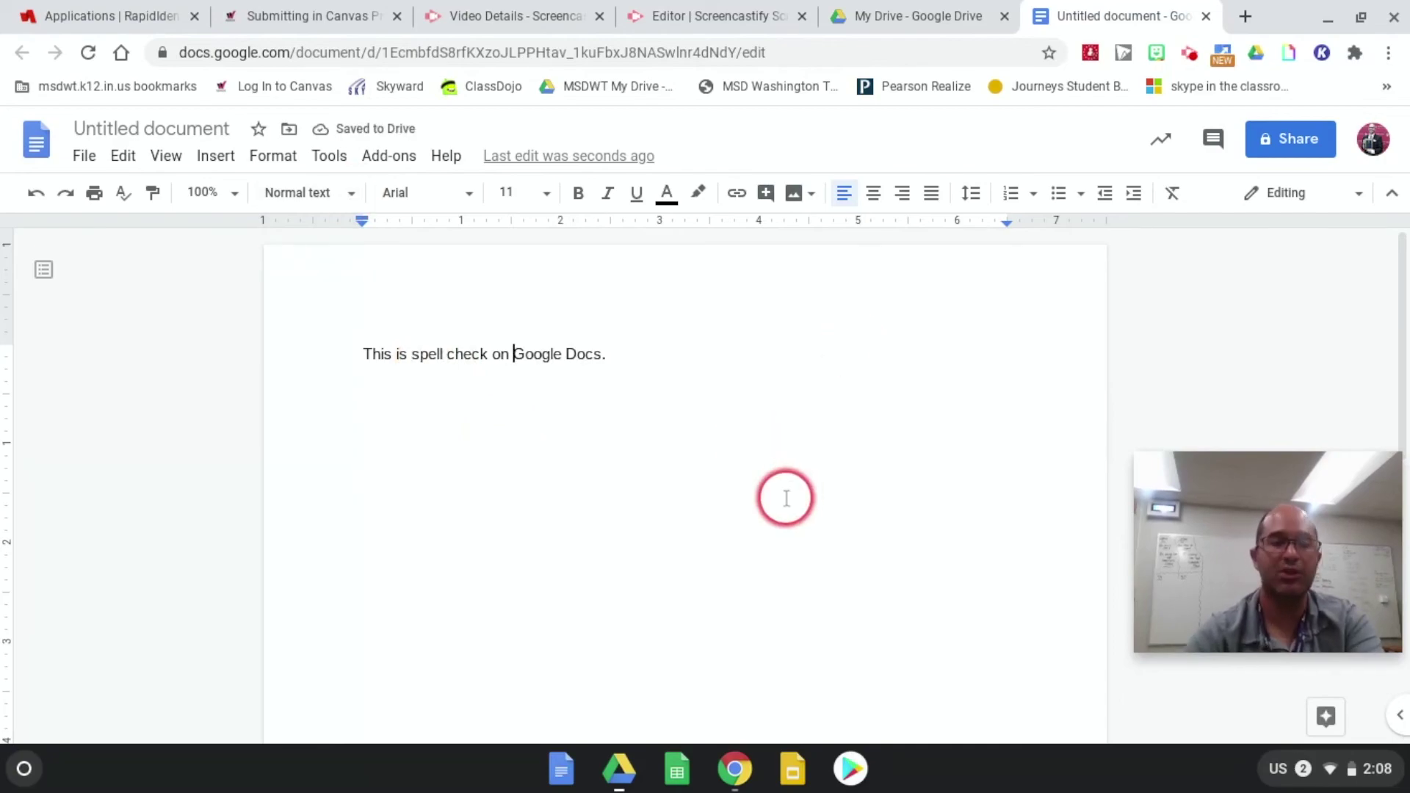